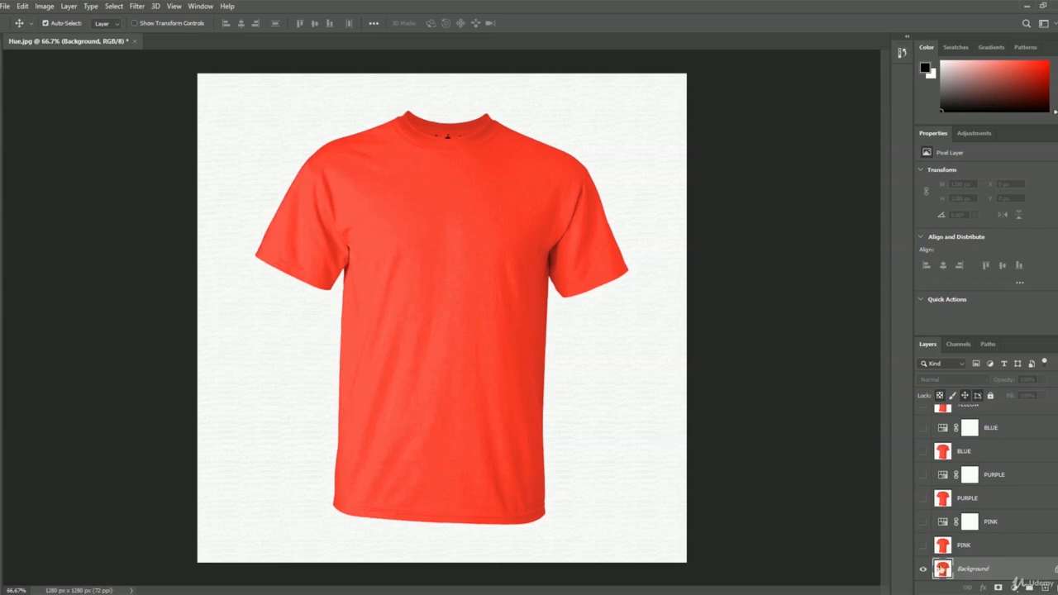
# Show the PINK, PURPLE and BLUE T-shirt layers together with their matching adjustment layers, working upward from the Background.
pyautogui.click(924, 546)
pyautogui.click(924, 522)
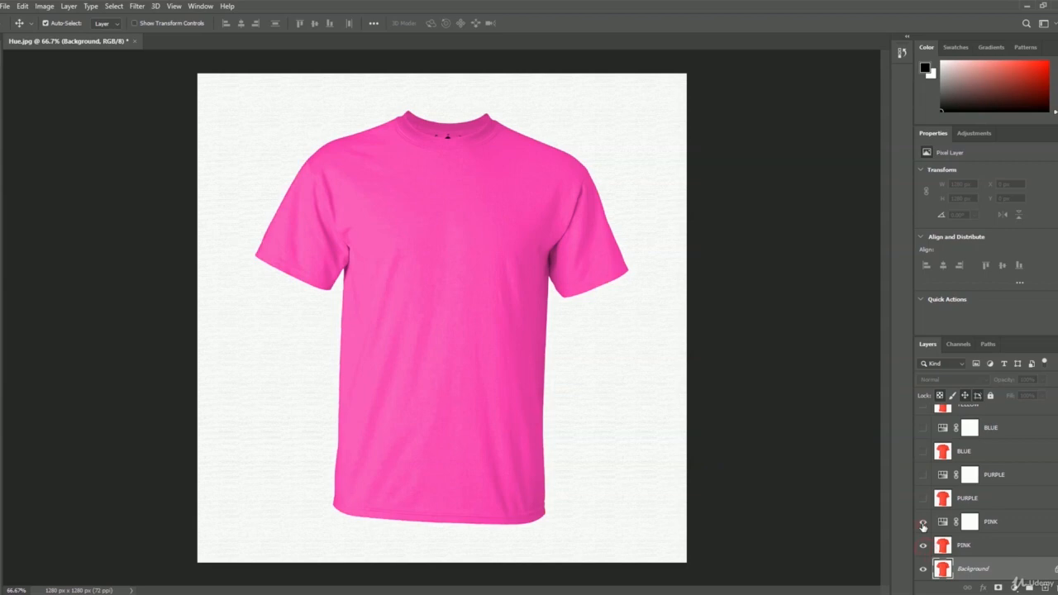
pyautogui.click(923, 497)
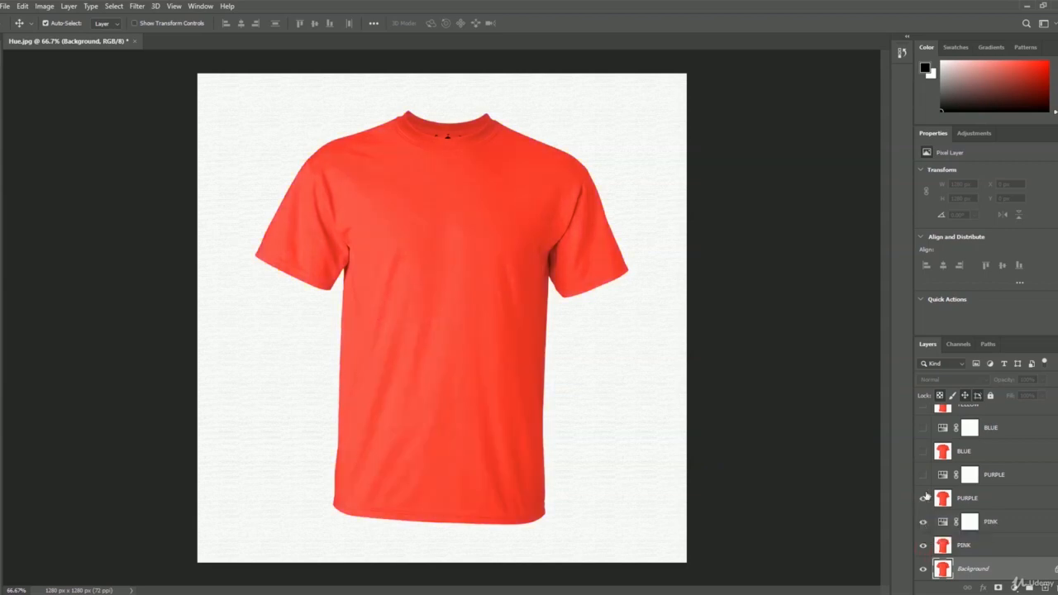
pyautogui.click(923, 474)
pyautogui.click(923, 451)
pyautogui.click(923, 428)
pyautogui.scroll(2, 928, 488)
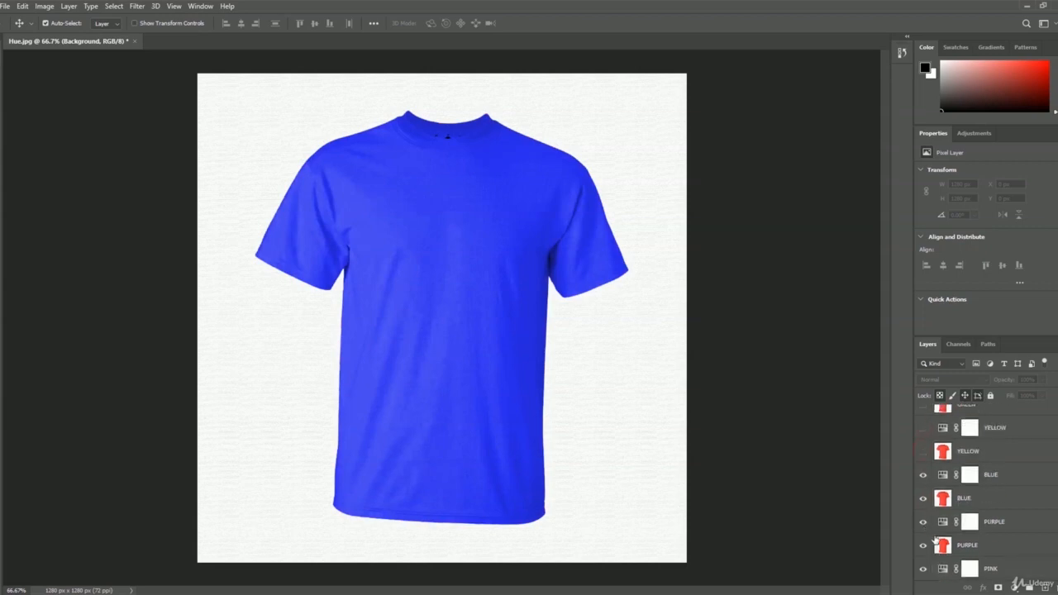
# Show the YELLOW and GREEN T-shirt layers together with their matching adjustment layers.
pyautogui.click(924, 451)
pyautogui.click(923, 427)
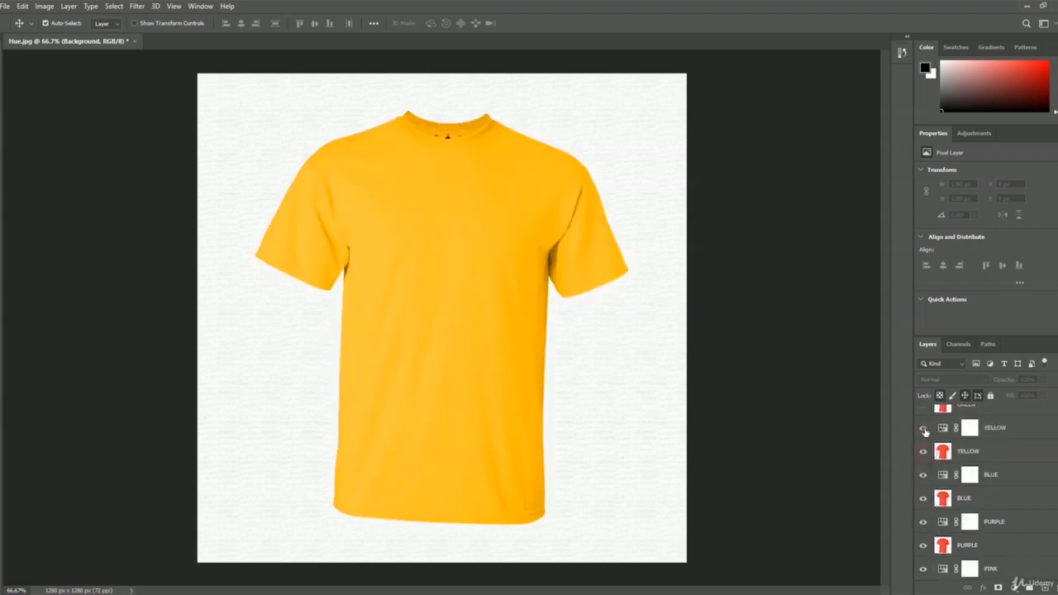
pyautogui.scroll(2, 931, 492)
pyautogui.click(924, 440)
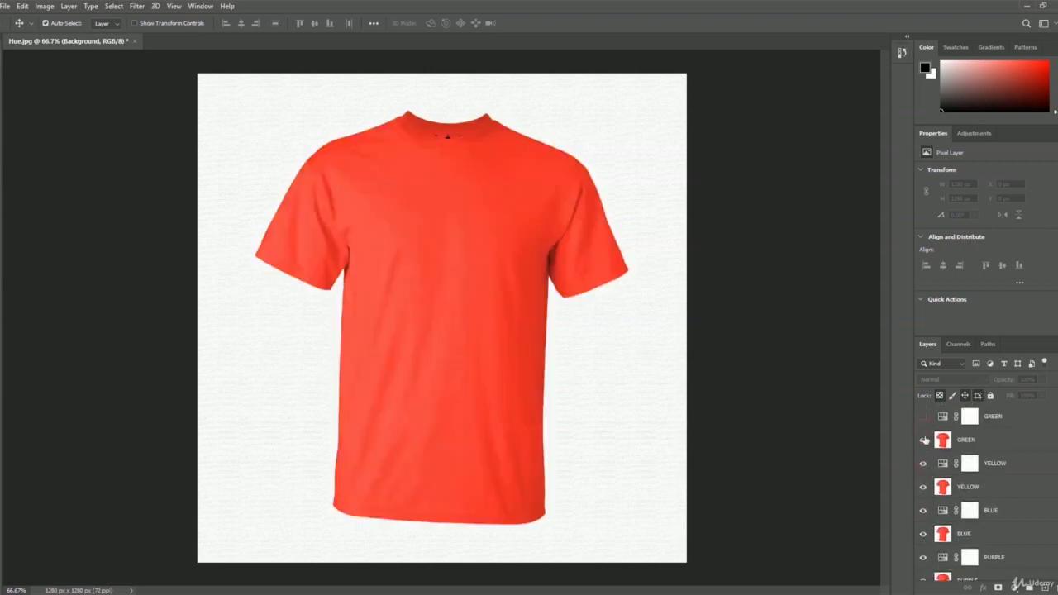
pyautogui.click(923, 417)
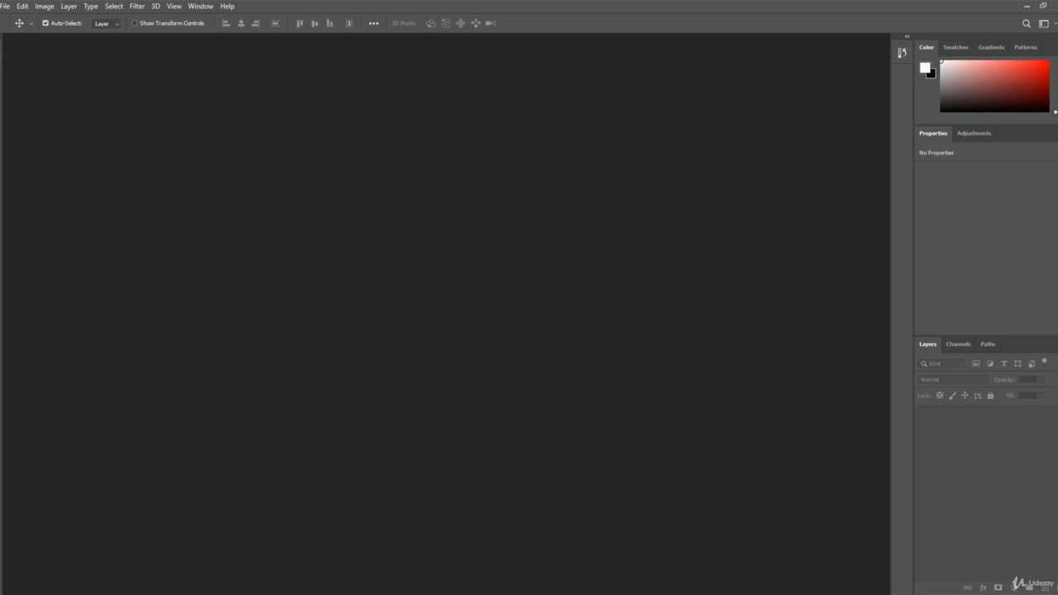
# Open the Hue image from the 02 Color Adjustment folder.
pyautogui.click(5, 5)
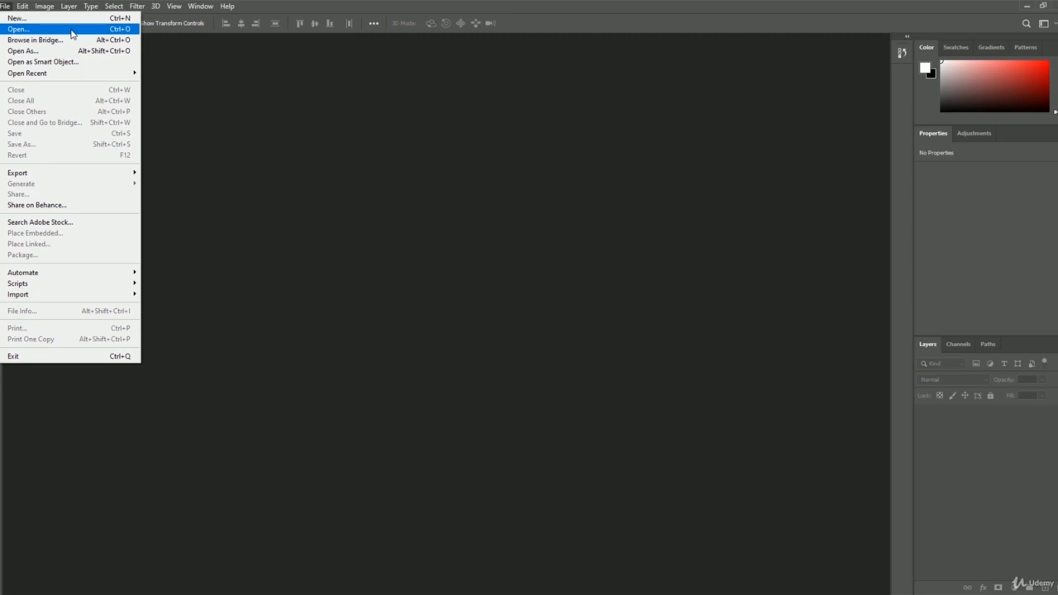
pyautogui.click(72, 31)
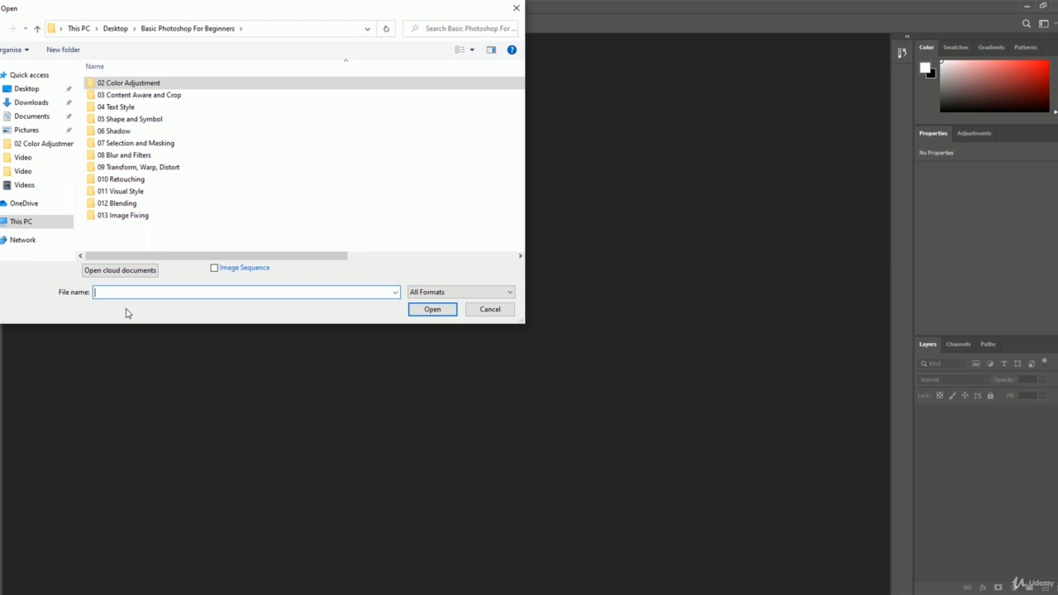
pyautogui.doubleClick(137, 83)
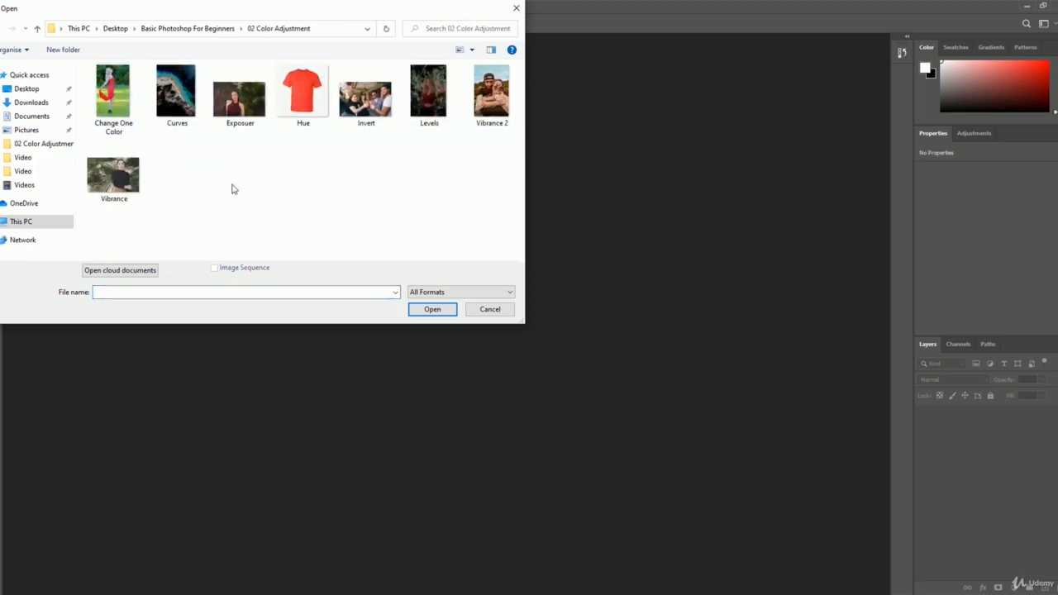
pyautogui.click(303, 92)
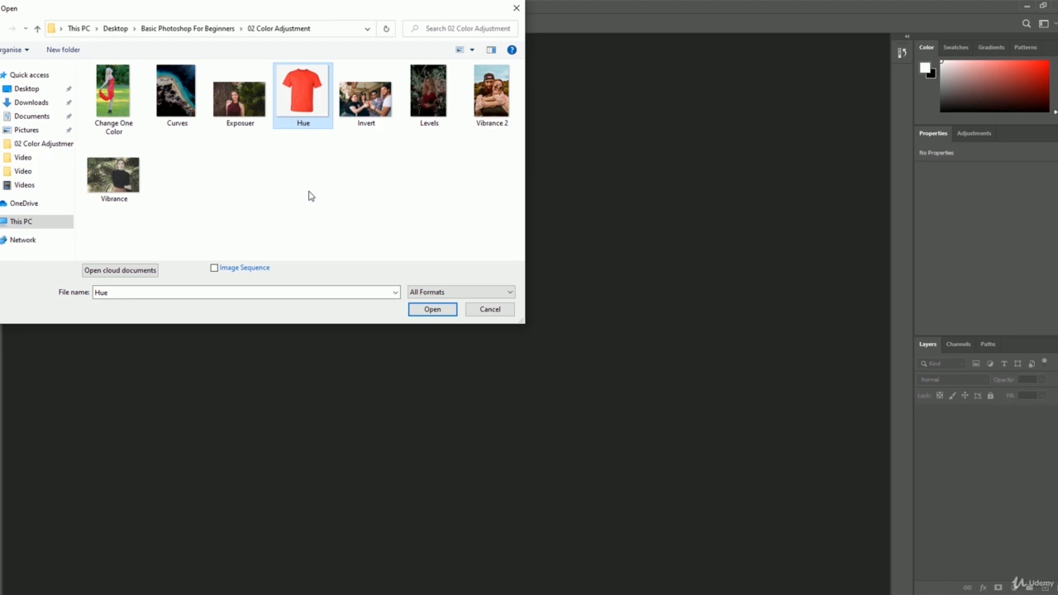
pyautogui.click(430, 311)
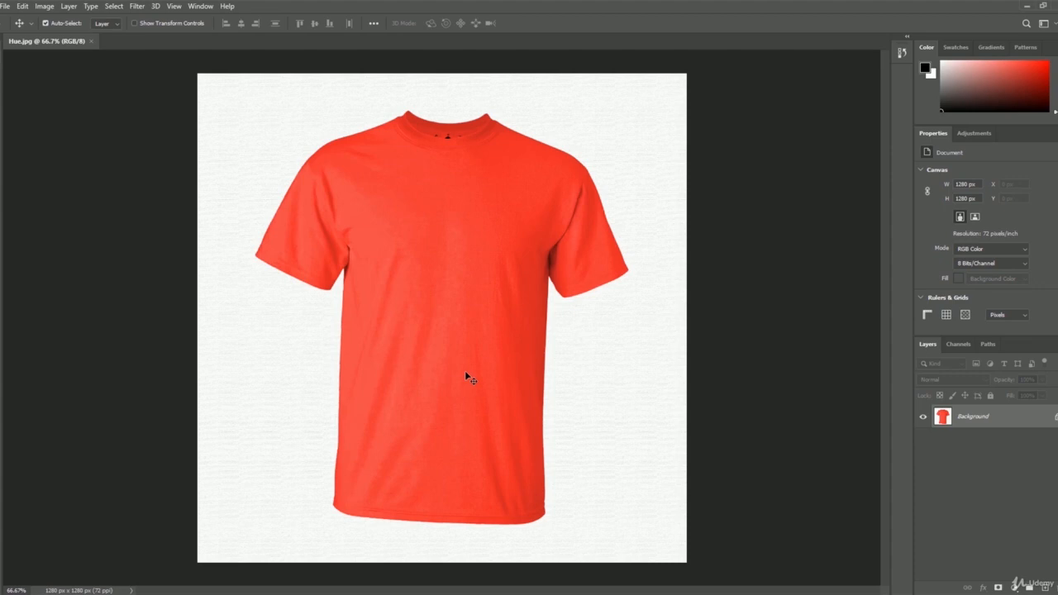
# Add a Hue/Saturation adjustment layer above the Background layer of the red T-shirt.
pyautogui.click(983, 135)
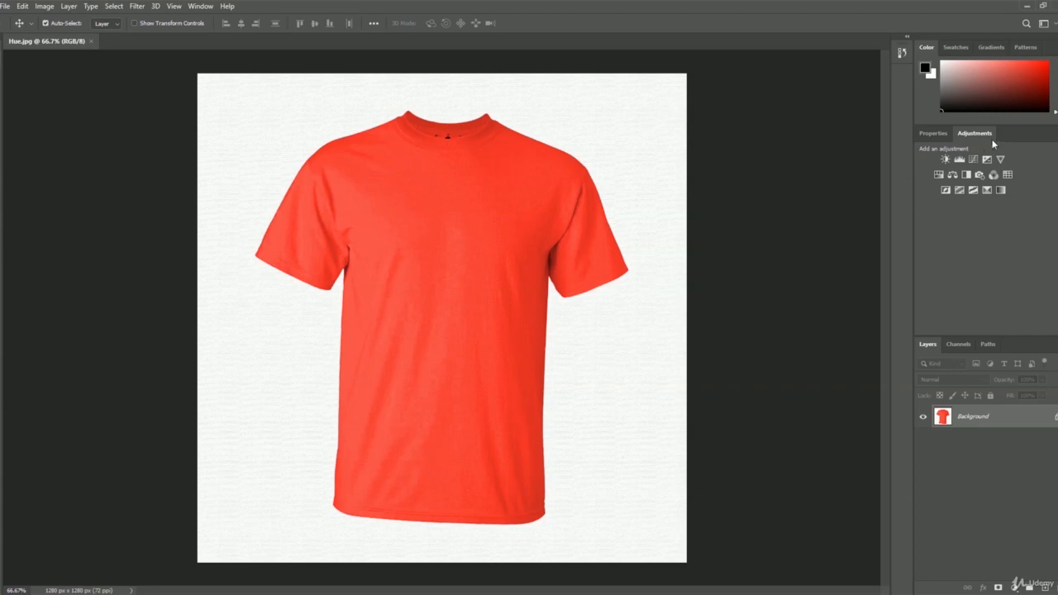
pyautogui.click(201, 7)
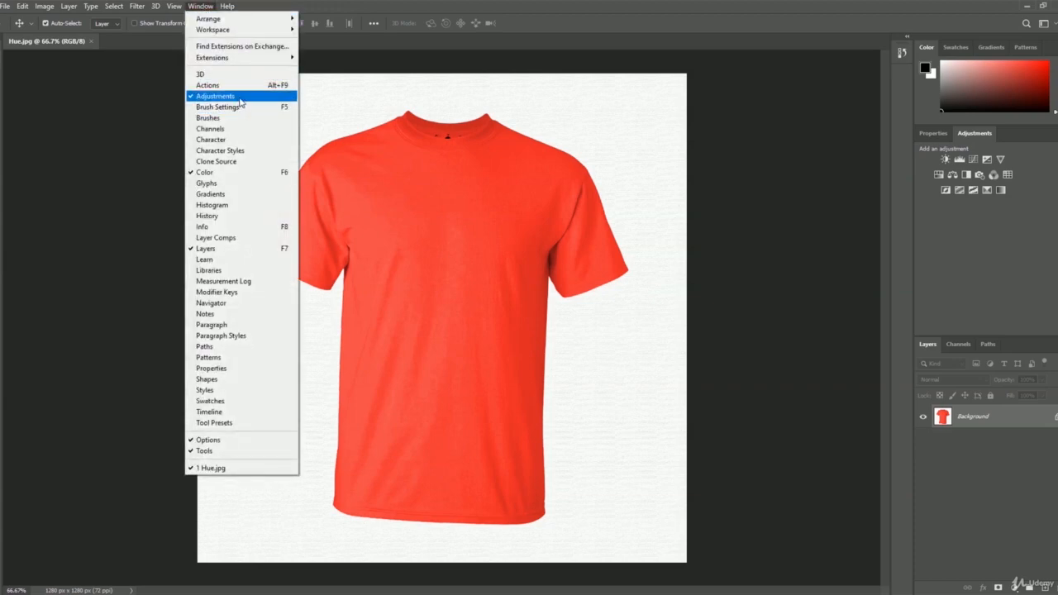
pyautogui.click(816, 25)
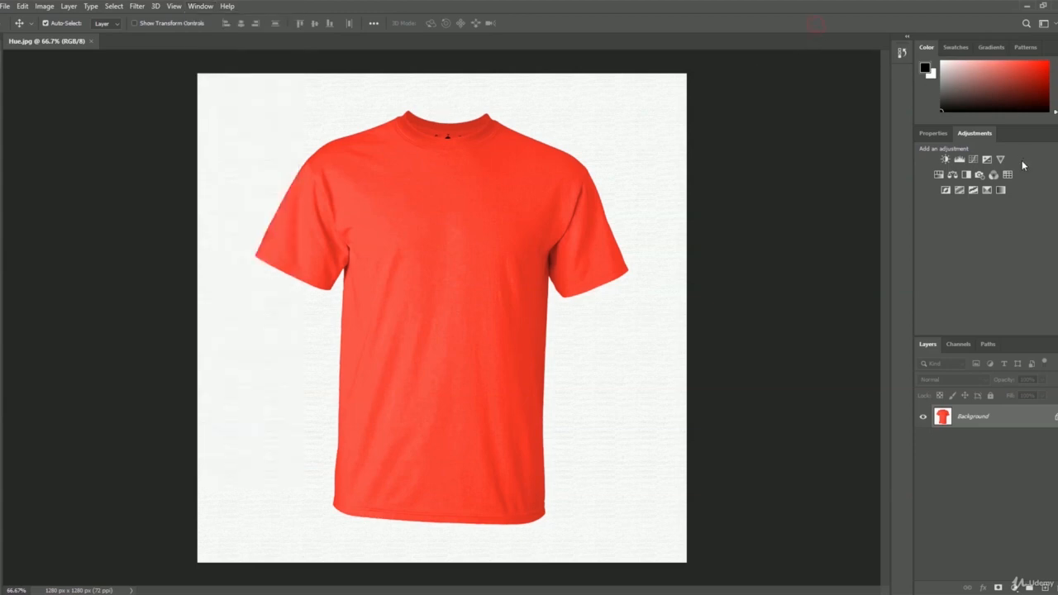
pyautogui.click(939, 175)
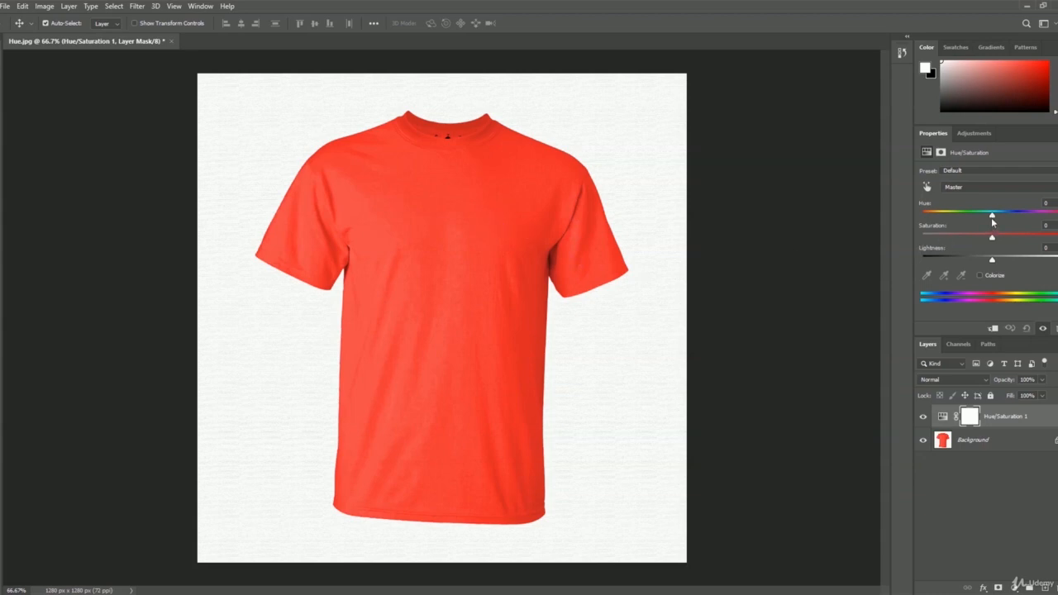
# Try hue values of -20, -75 and -120 on the Hue/Saturation adjustment to recolor the T-shirt pink, purple and blue.
pyautogui.moveTo(994, 221); pyautogui.dragTo(982, 224)
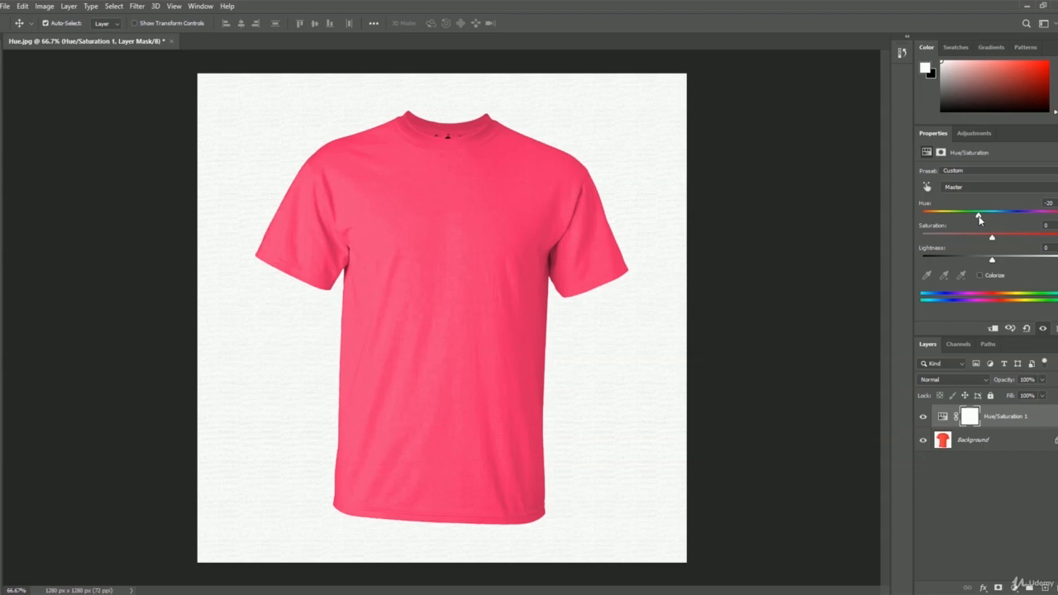
pyautogui.moveTo(980, 219); pyautogui.dragTo(952, 218)
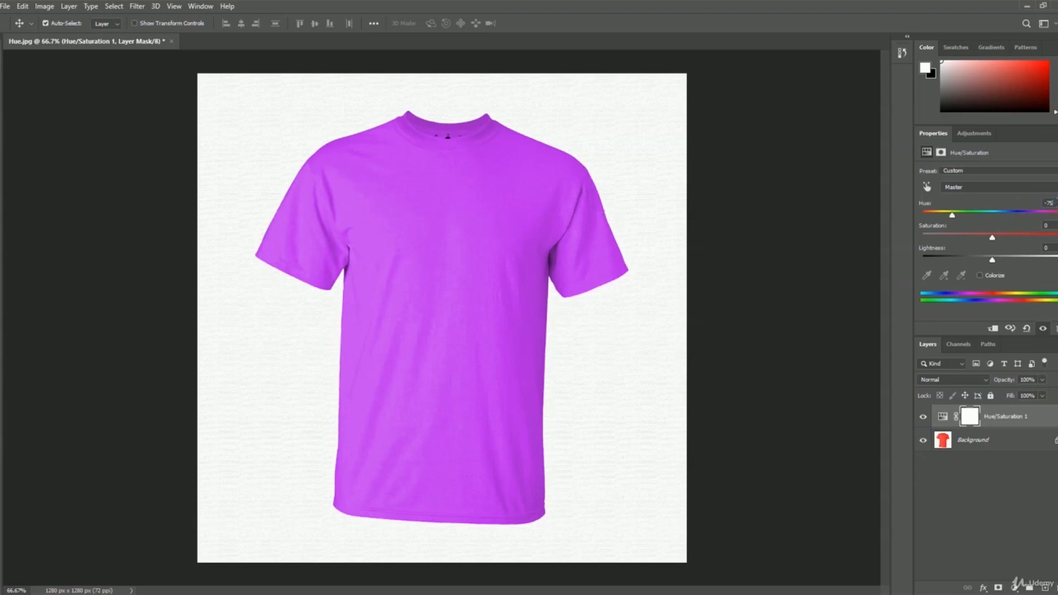
pyautogui.moveTo(1055, 203); pyautogui.dragTo(992, 203)
pyautogui.write('-120')
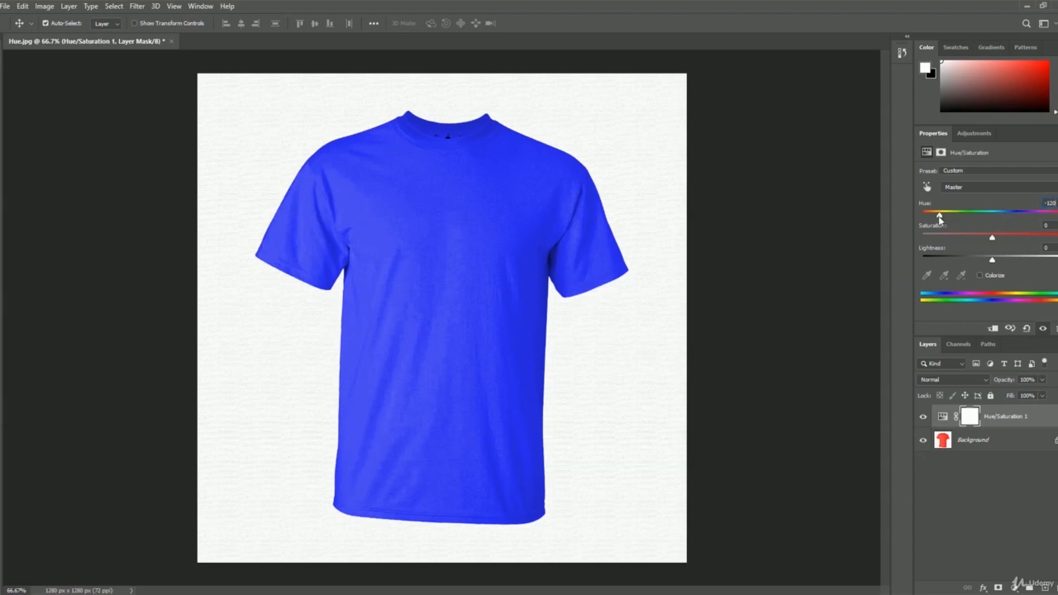
# Raise the hue to +53 for a yellow T-shirt and on to +93 for a green one.
pyautogui.moveTo(940, 217); pyautogui.dragTo(1027, 224)
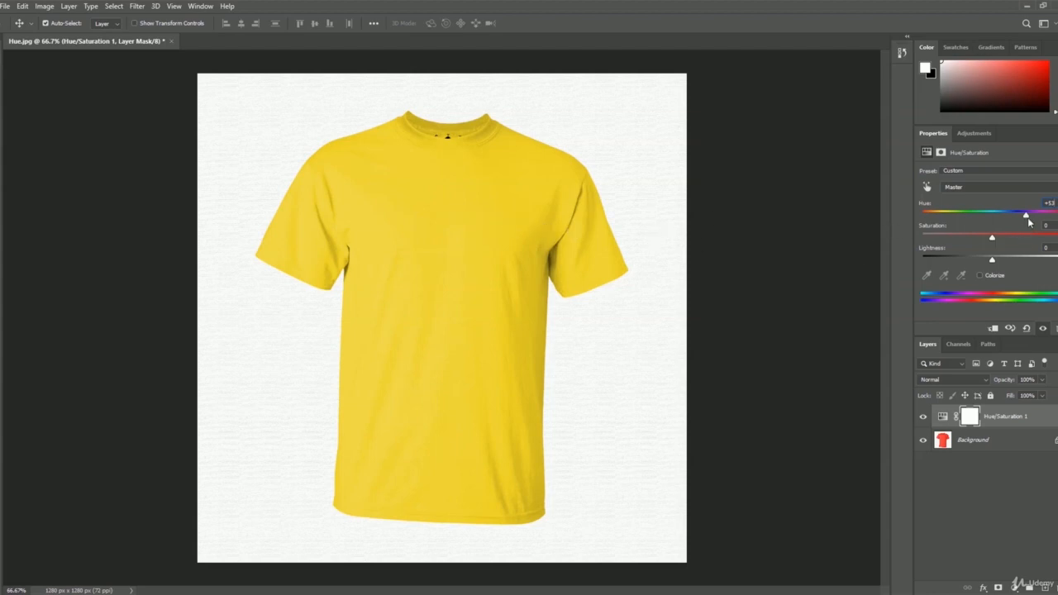
pyautogui.moveTo(1026, 218); pyautogui.dragTo(1040, 218)
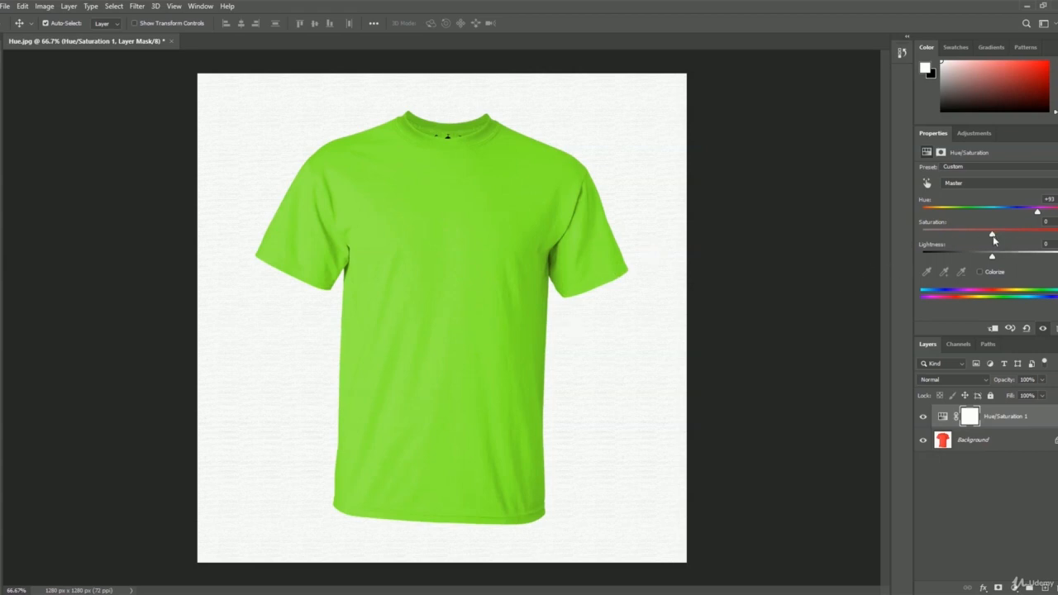
# Try saturation values of -51 and +51 on the green T-shirt and settle on -28.
pyautogui.moveTo(993, 235); pyautogui.dragTo(959, 242)
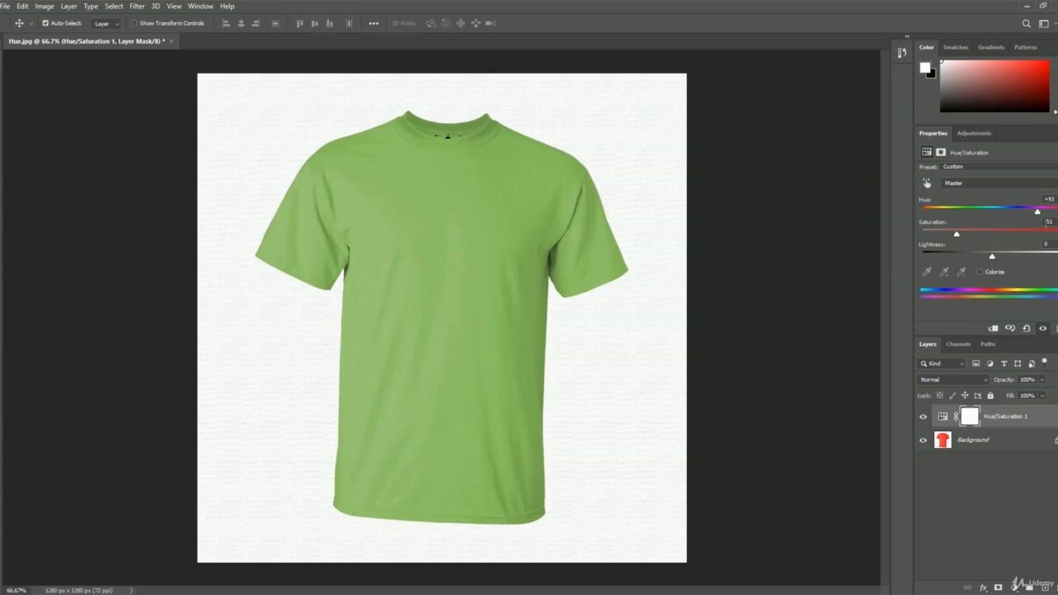
pyautogui.click(1048, 221)
pyautogui.write('53')
pyautogui.press('Return')
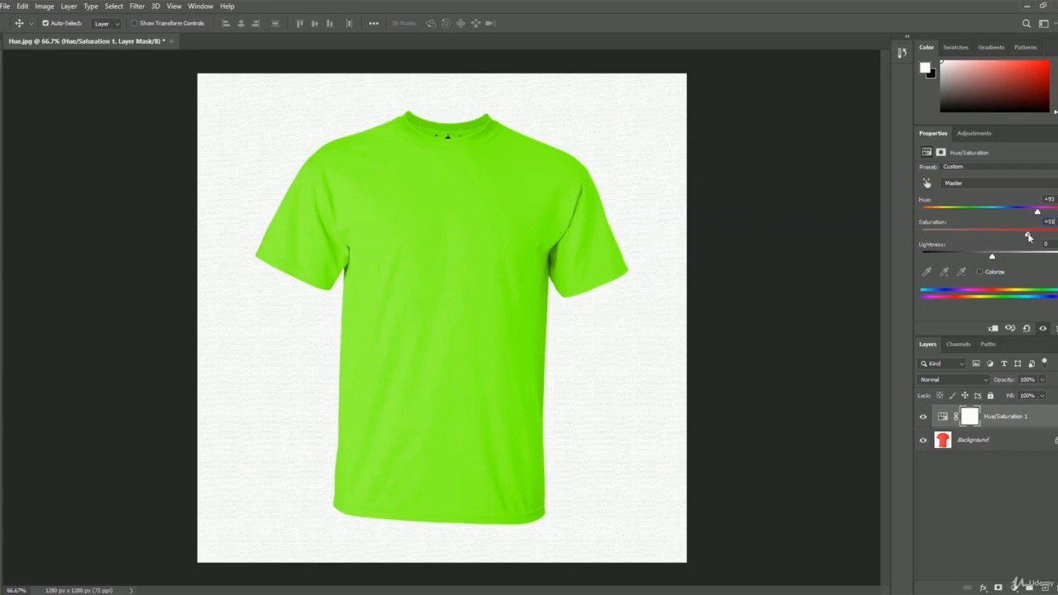
pyautogui.moveTo(1027, 236); pyautogui.dragTo(972, 237)
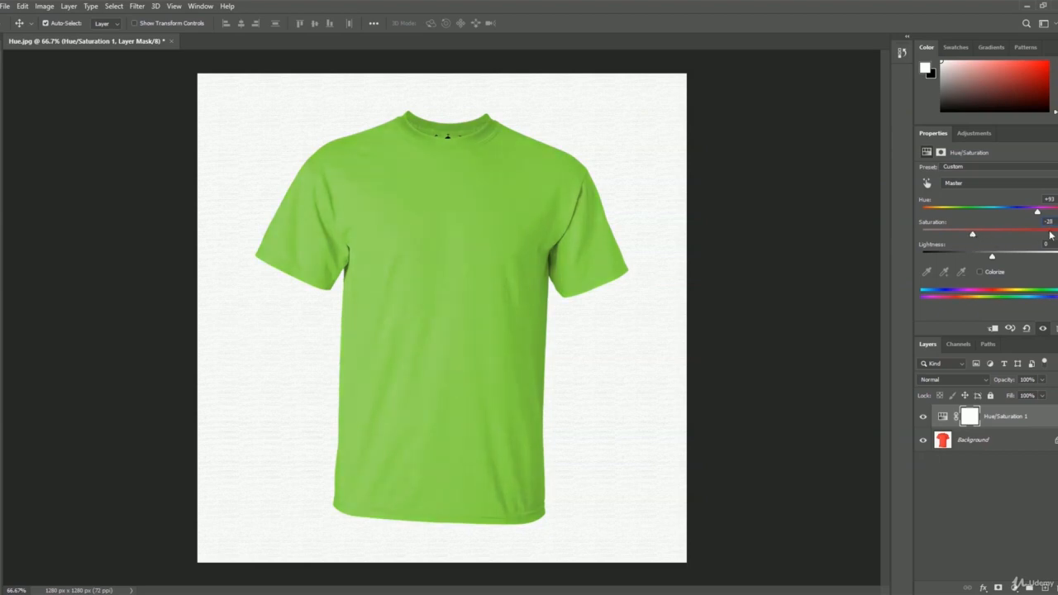